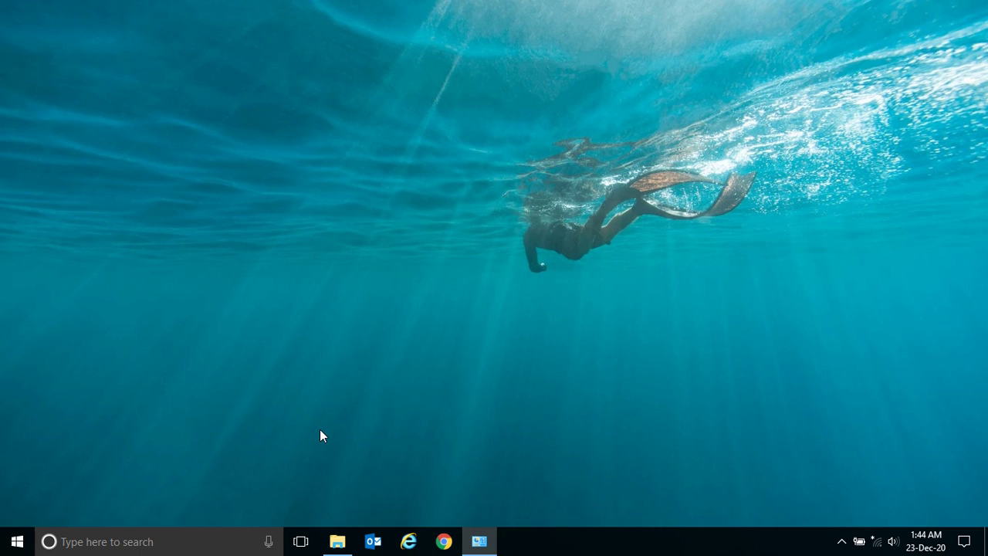
# Step: Launch Excel 2013 from the Microsoft Office 2013 group in the Start menu
pyautogui.click(17, 541)
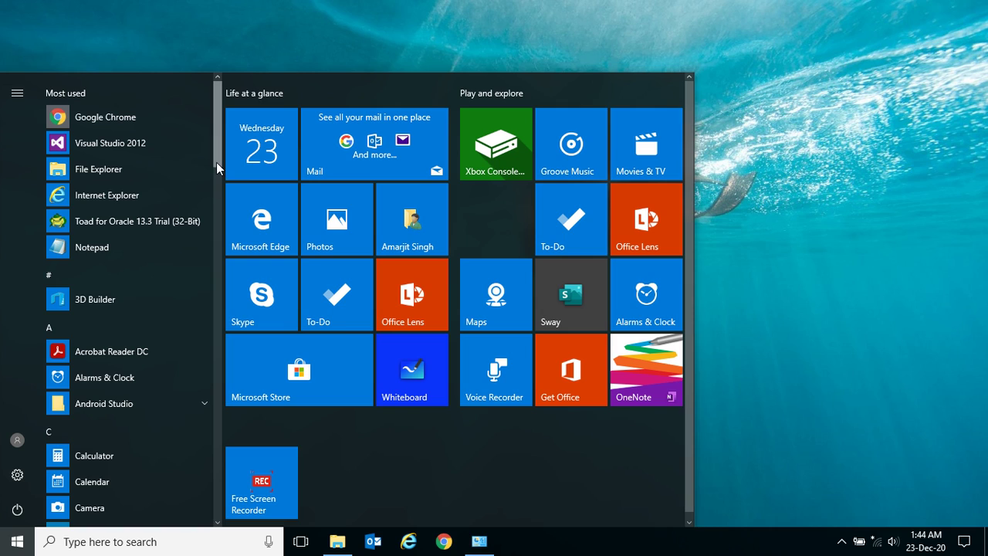
pyautogui.moveTo(216, 162); pyautogui.dragTo(219, 315)
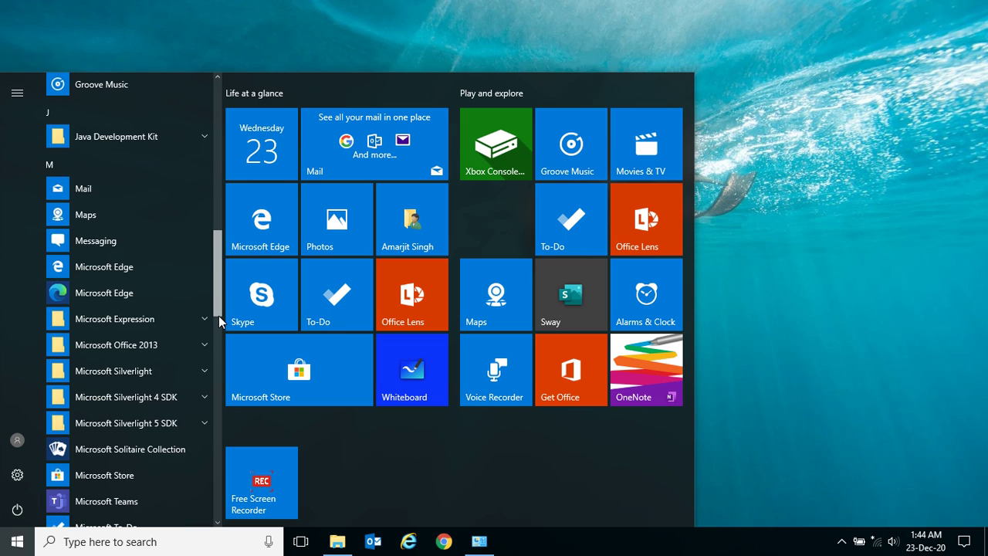
pyautogui.click(153, 347)
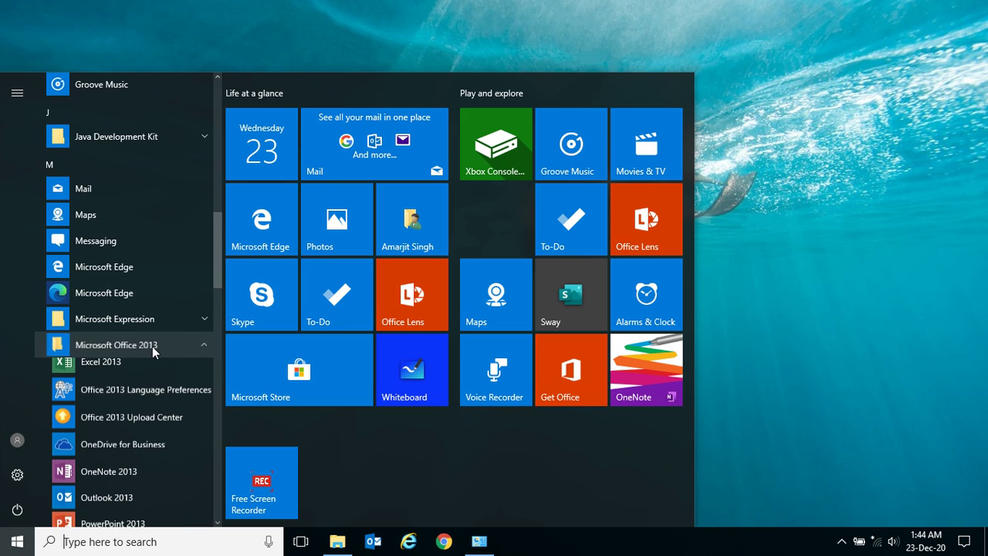
pyautogui.click(110, 371)
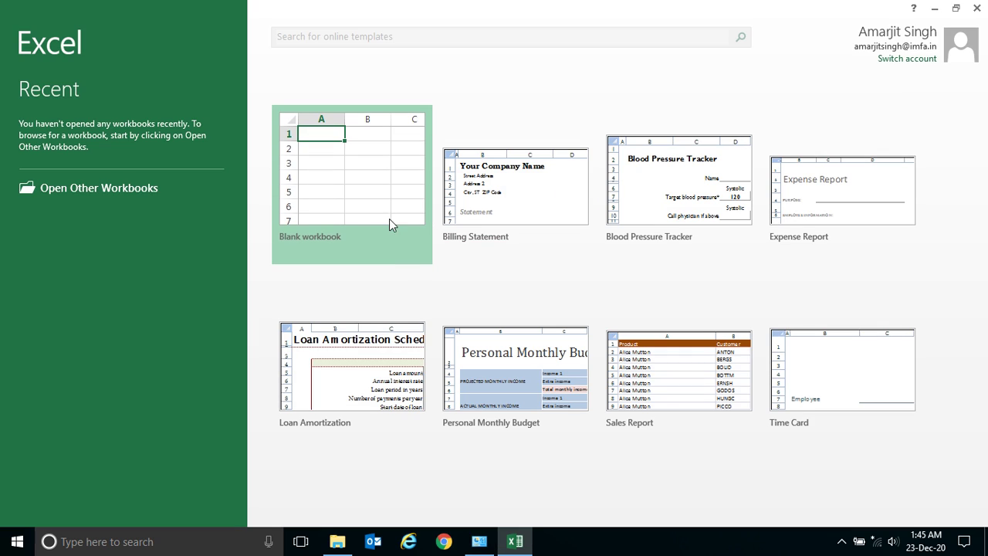
# Step: Create a Blank workbook from the Excel start screen
pyautogui.click(373, 204)
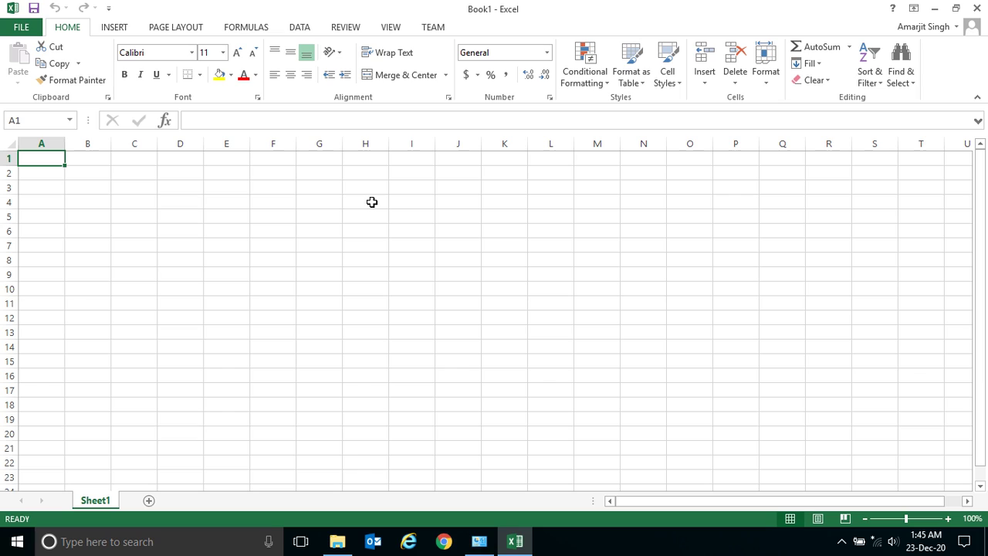
# Step: Enter the text 30+80 in cell E6
pyautogui.click(213, 229)
pyautogui.write('30')
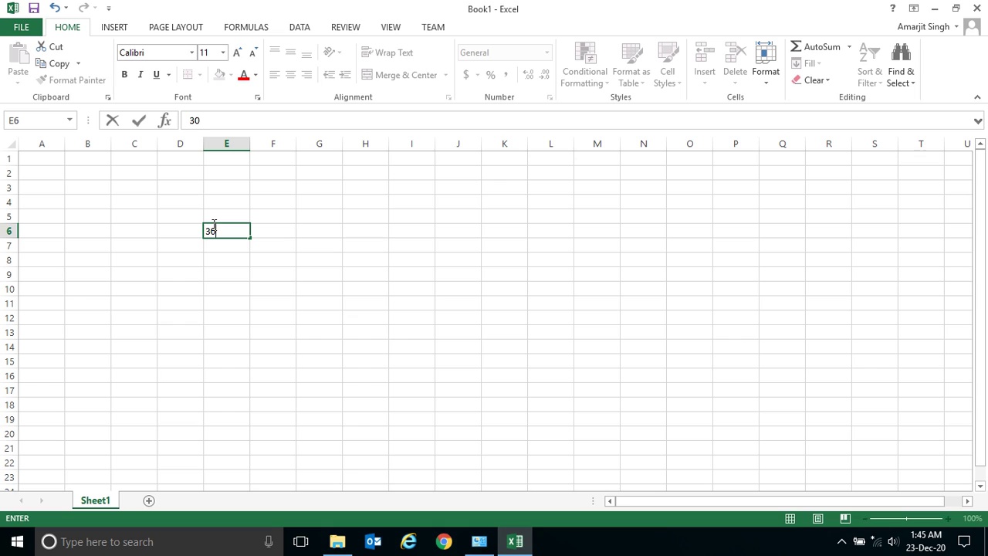
pyautogui.write('+')
pyautogui.write('80')
pyautogui.press('Return')
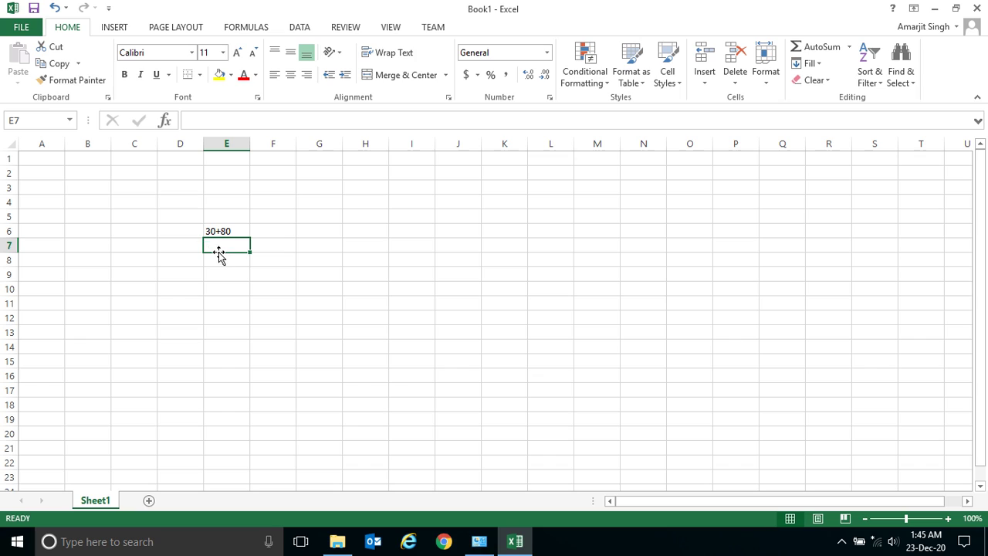
# Step: Enter the formula =30+80 in cell E8 so it displays 110
pyautogui.click(222, 259)
pyautogui.write('=')
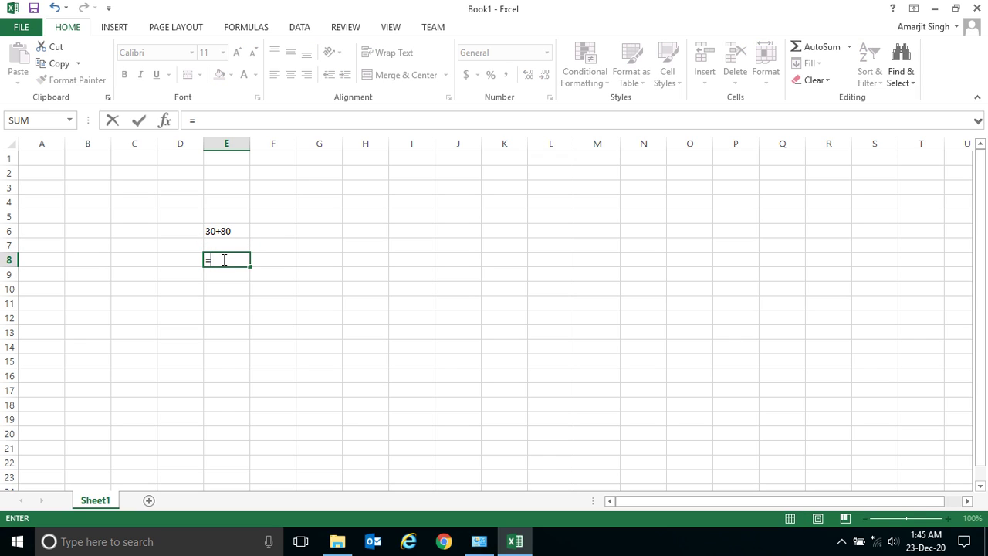
pyautogui.write('30+')
pyautogui.write('80')
pyautogui.press('Return')
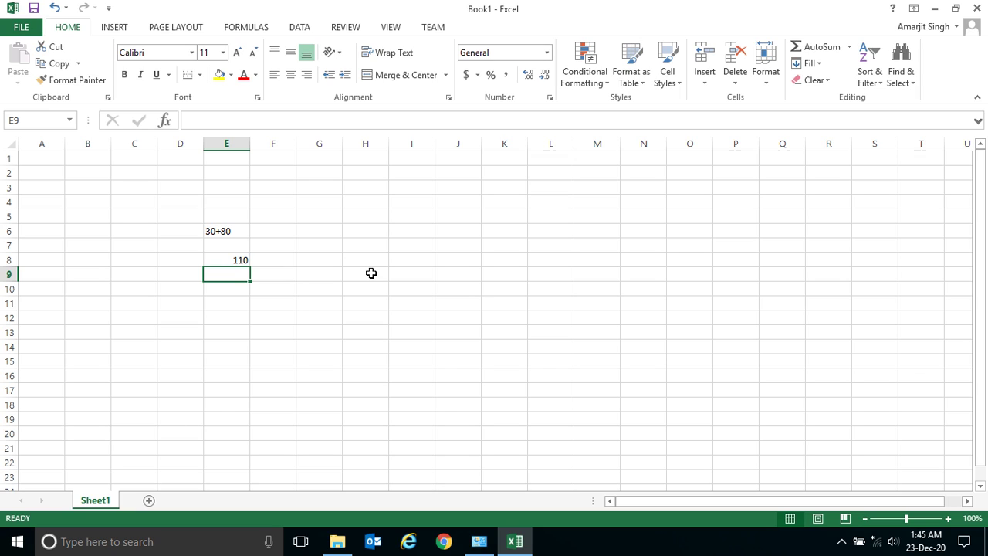
# Step: Type the names Ajit, Sujit and Ajay into H7, H8 and H9
pyautogui.click(370, 247)
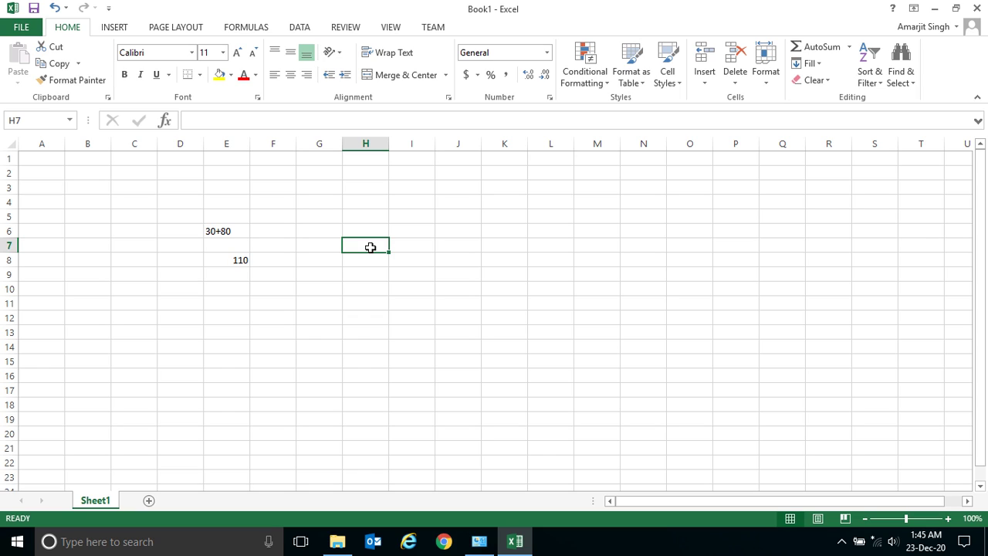
pyautogui.write('Ajit')
pyautogui.press('Return')
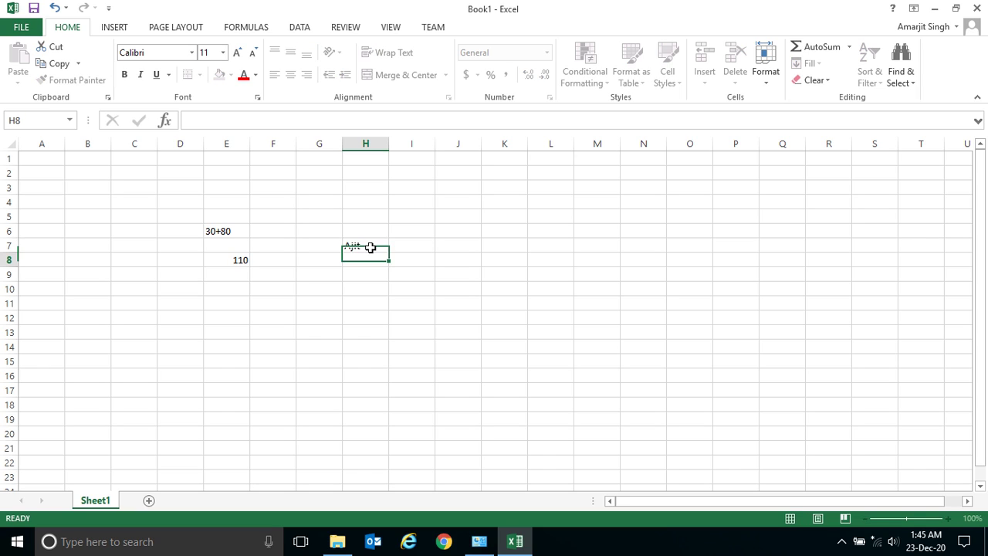
pyautogui.write('S')
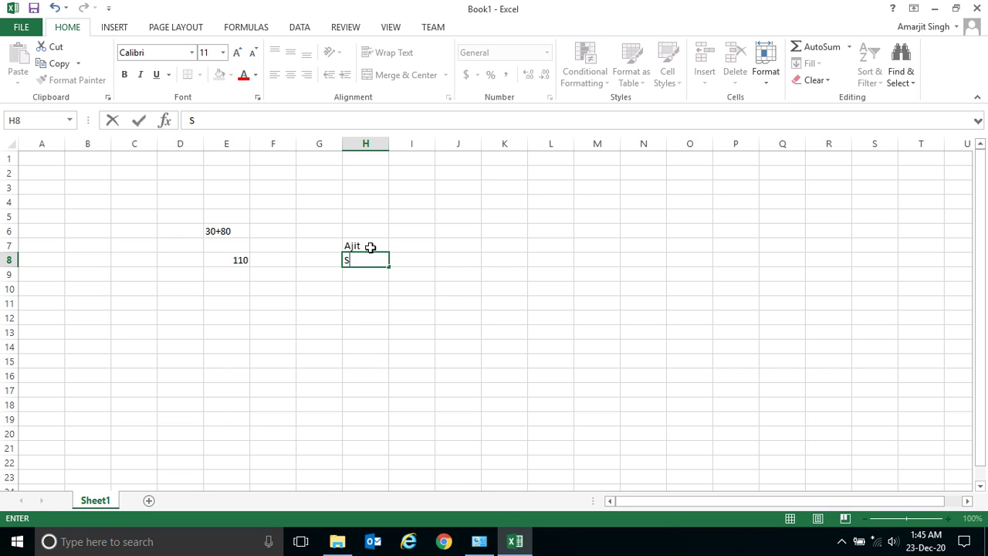
pyautogui.write('ujit')
pyautogui.press('Return')
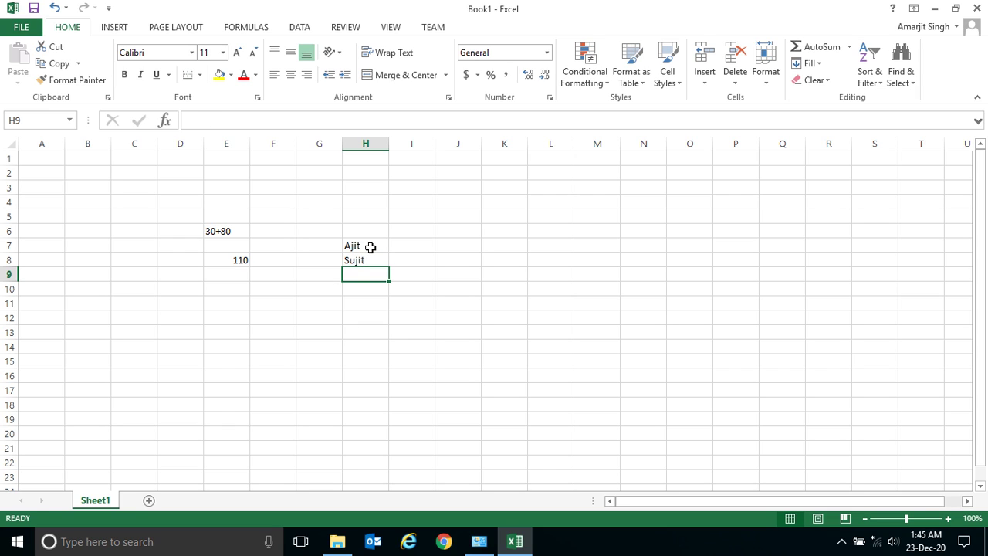
pyautogui.write('Ajay')
pyautogui.press('Return')
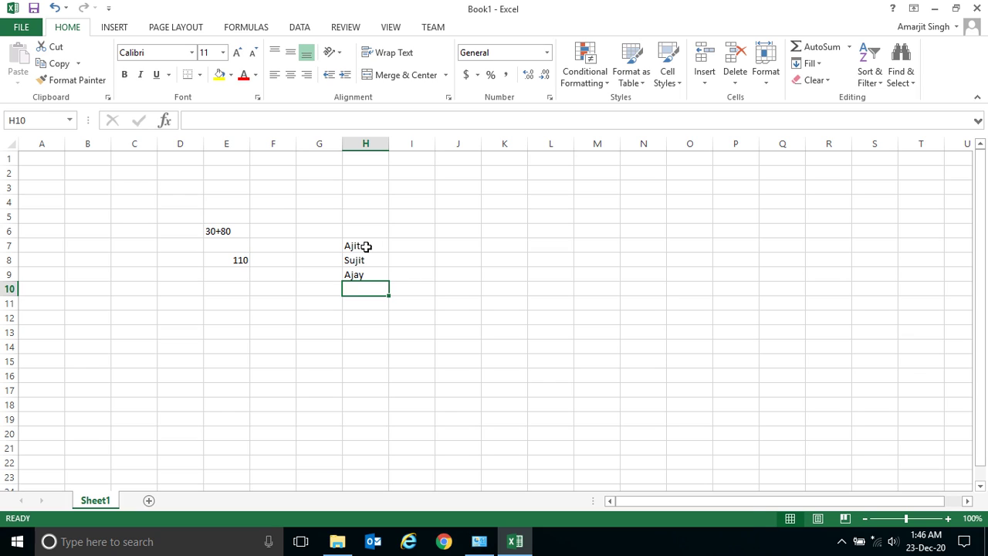
# Step: Select the names column and then the whole block of entries, clearing each selection afterwards
pyautogui.moveTo(366, 261); pyautogui.dragTo(363, 347)
pyautogui.click(476, 302)
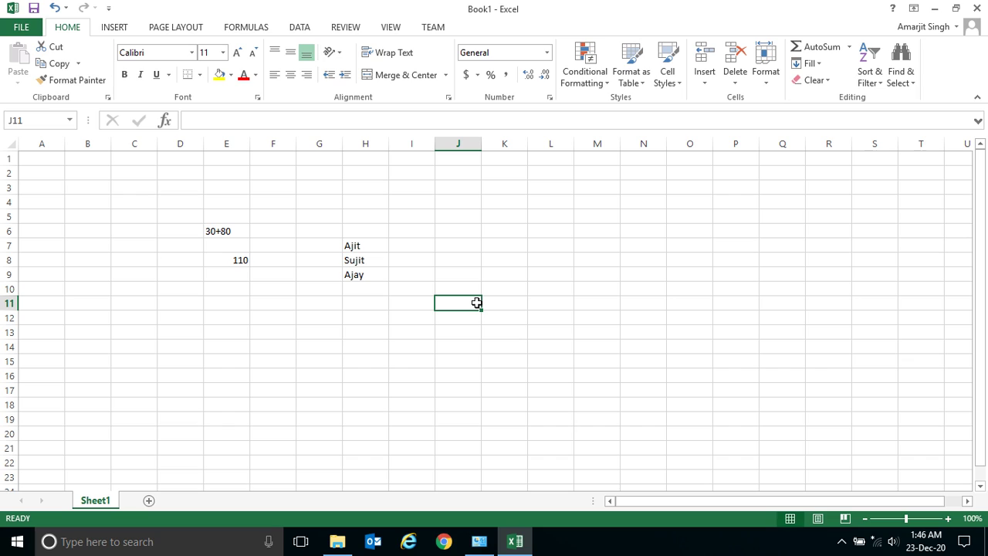
pyautogui.moveTo(181, 202)
pyautogui.mouseDown()
pyautogui.moveTo(309, 240)
pyautogui.moveTo(450, 316)
pyautogui.mouseUp()
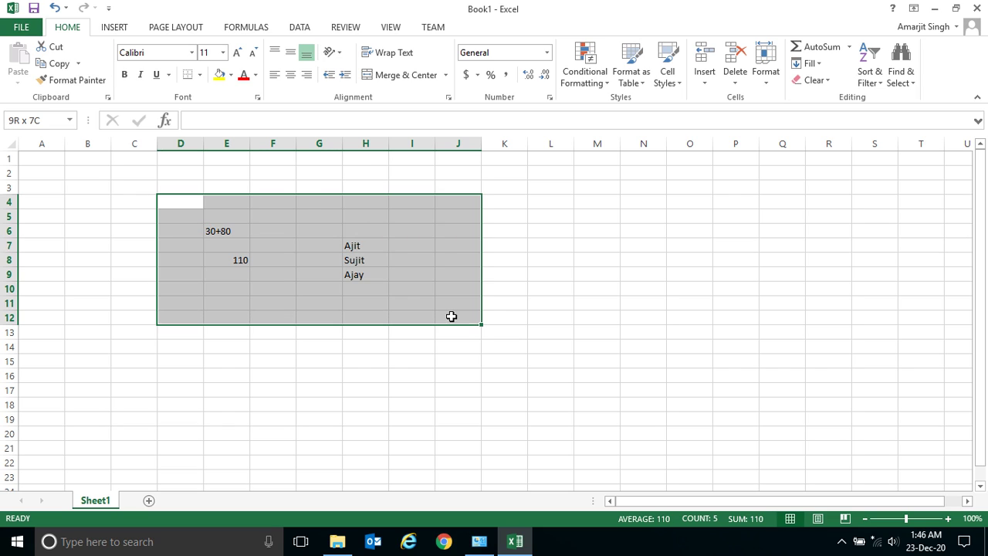
pyautogui.click(411, 375)
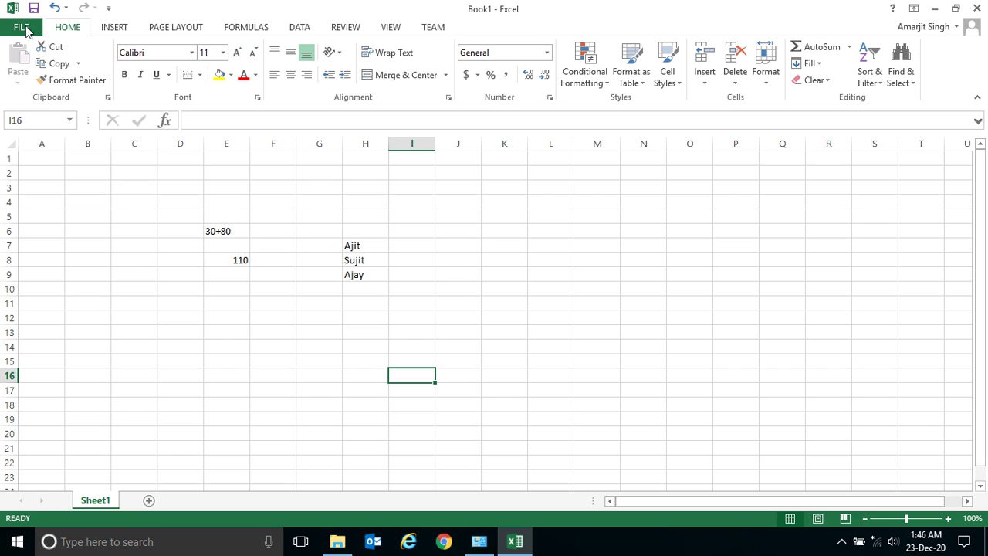
pyautogui.click(21, 27)
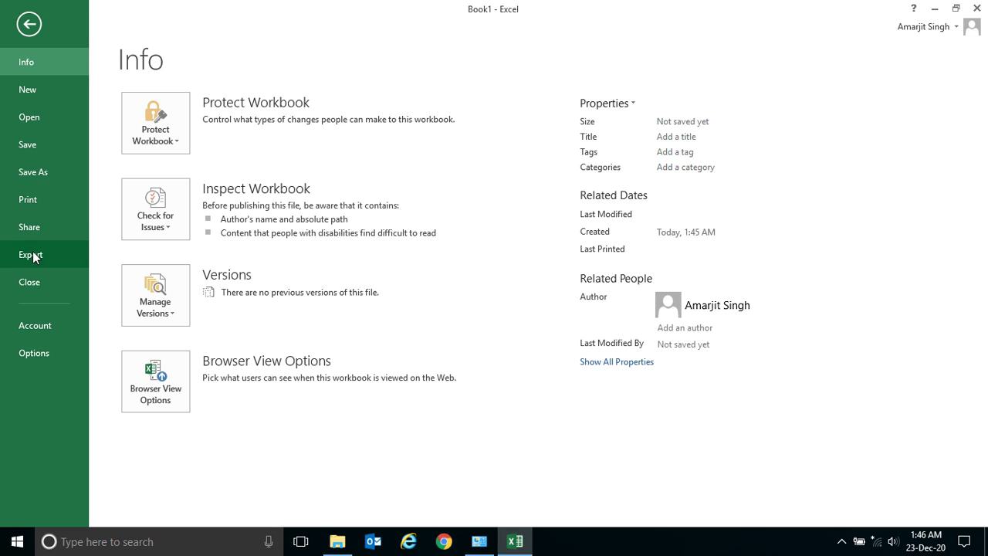
pyautogui.click(29, 25)
pyautogui.click(156, 243)
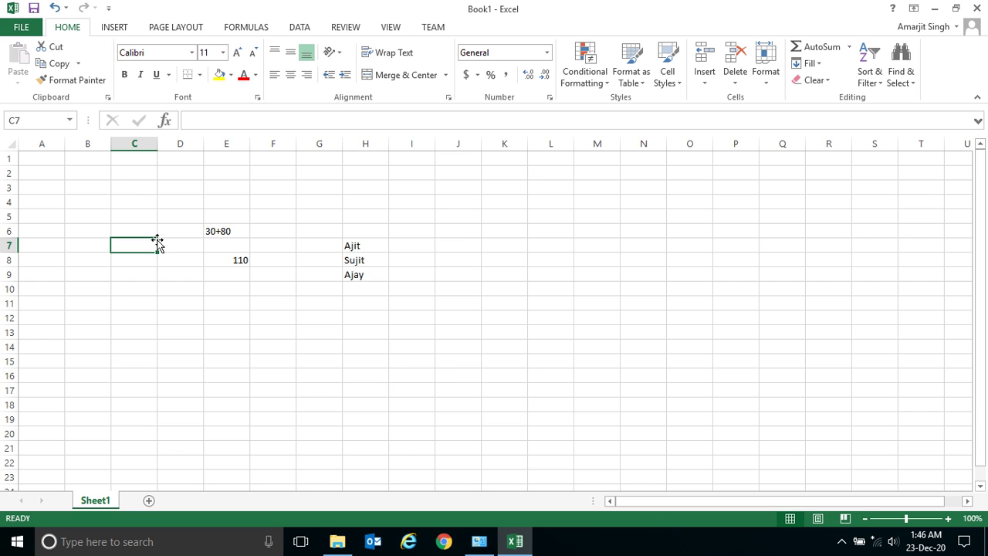